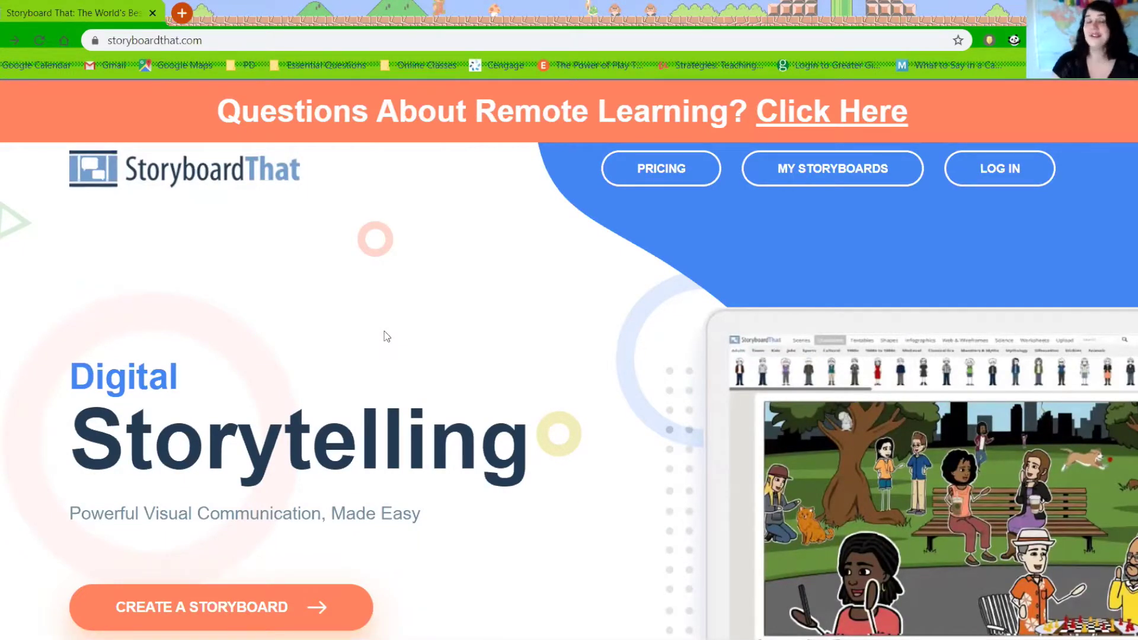
Check the site's web address, then go to the Log In page with saved credentials.
{"action": "left_click", "coordinate": [166, 42]}
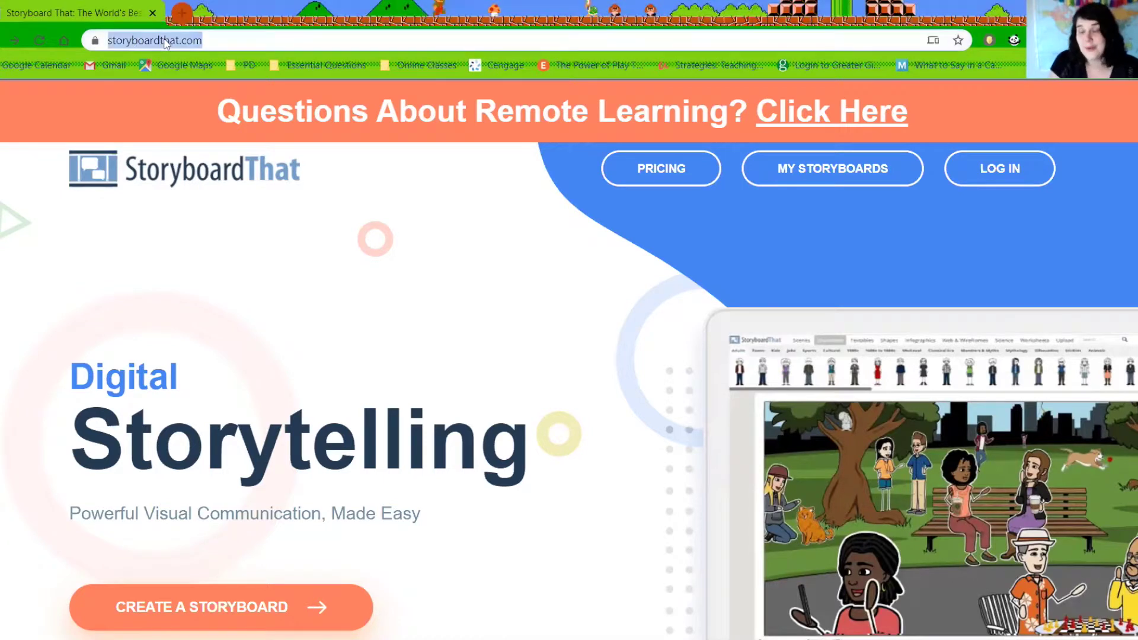
{"action": "left_click", "coordinate": [243, 39]}
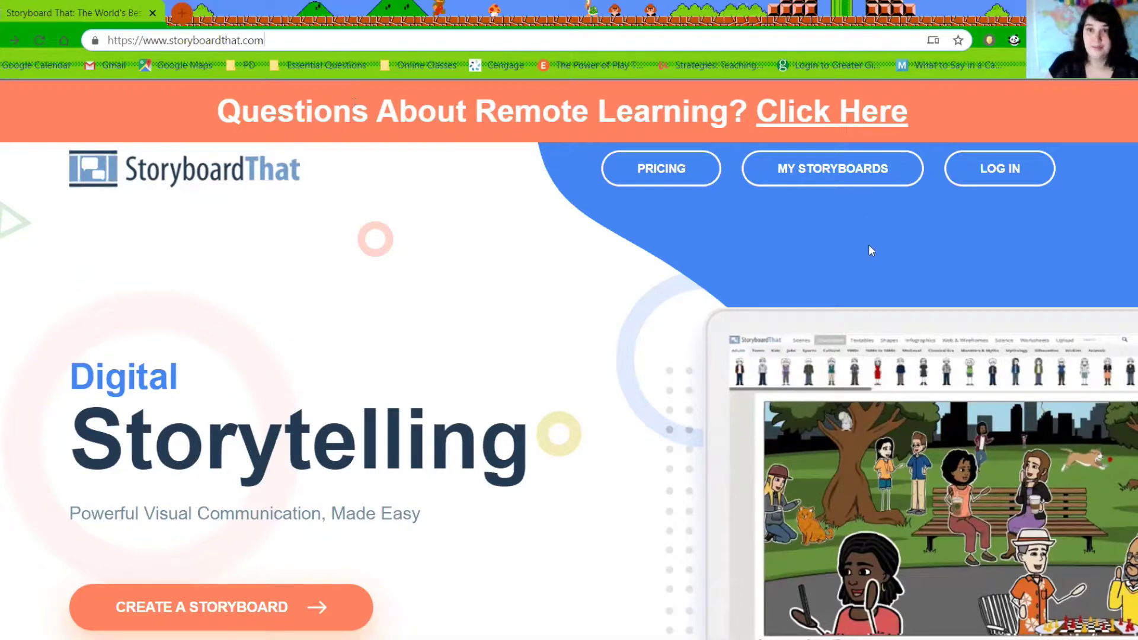
{"action": "left_click", "coordinate": [976, 168]}
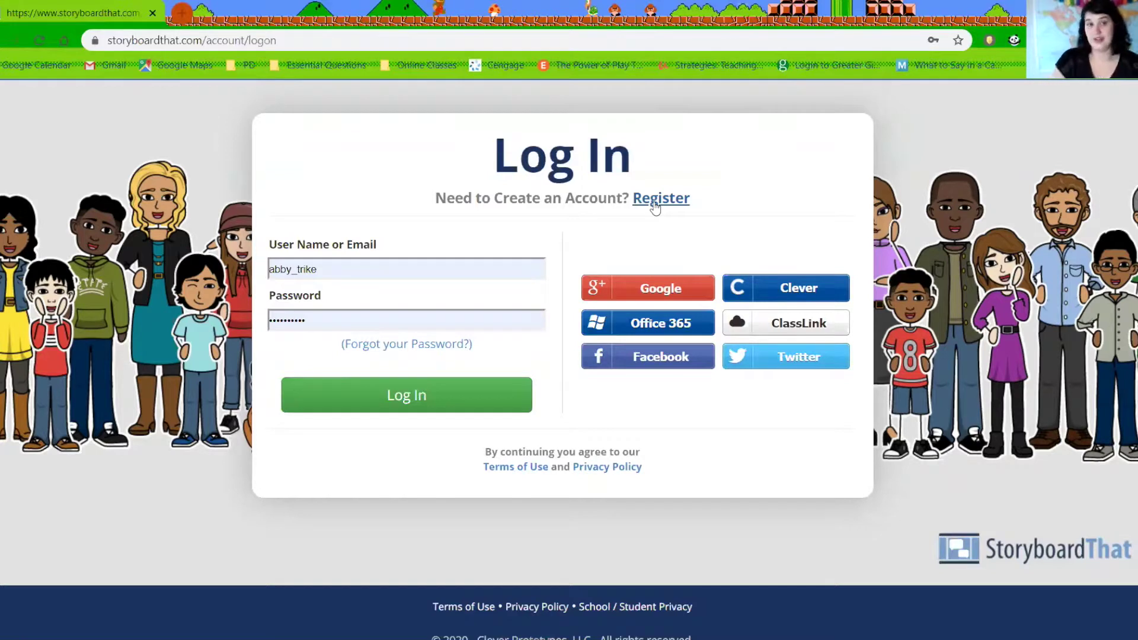
Sign in with the saved credentials and start a new storyboard from the My Account page.
{"action": "left_click", "coordinate": [399, 407]}
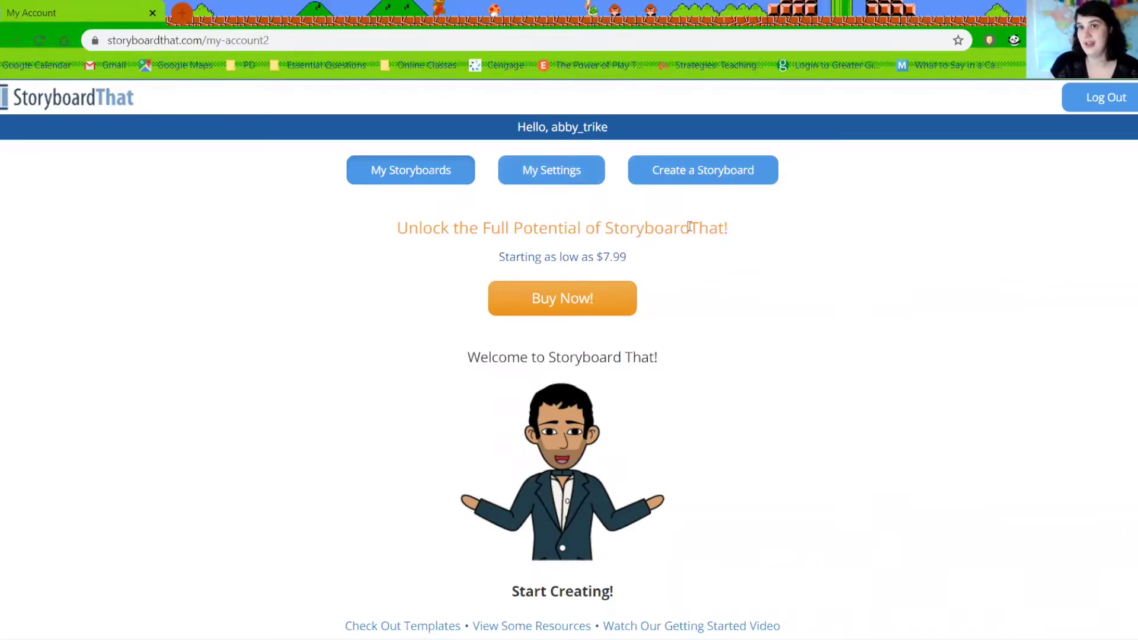
{"action": "scroll", "coordinate": [399, 280], "scroll_direction": "down", "scroll_amount": 4}
{"action": "scroll", "coordinate": [287, 289], "scroll_direction": "down", "scroll_amount": 3}
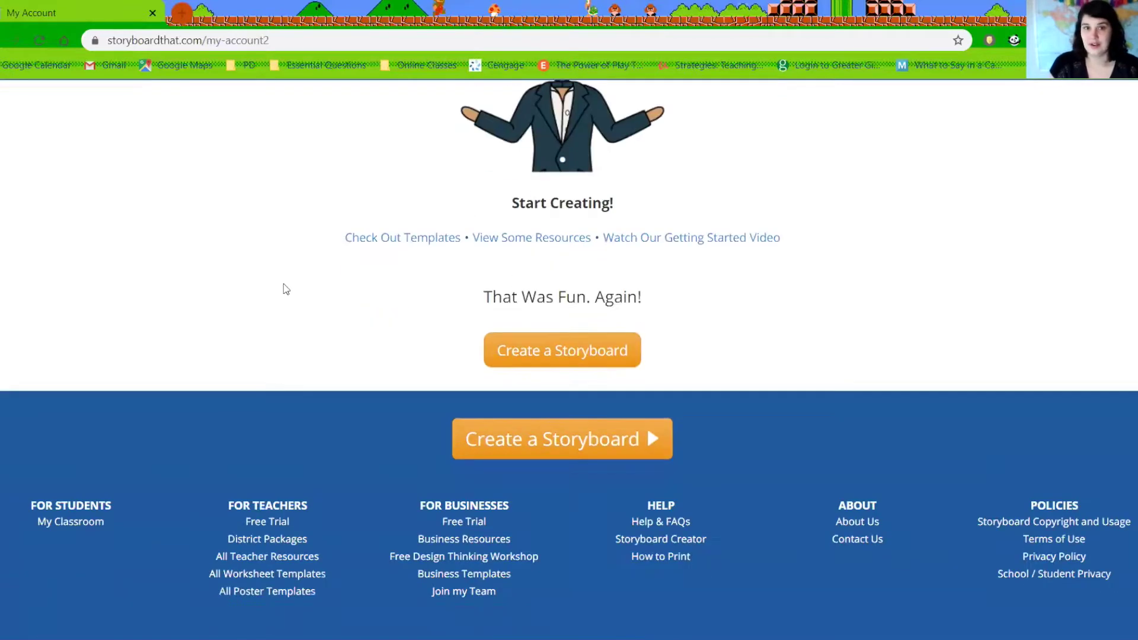
{"action": "left_click", "coordinate": [573, 354]}
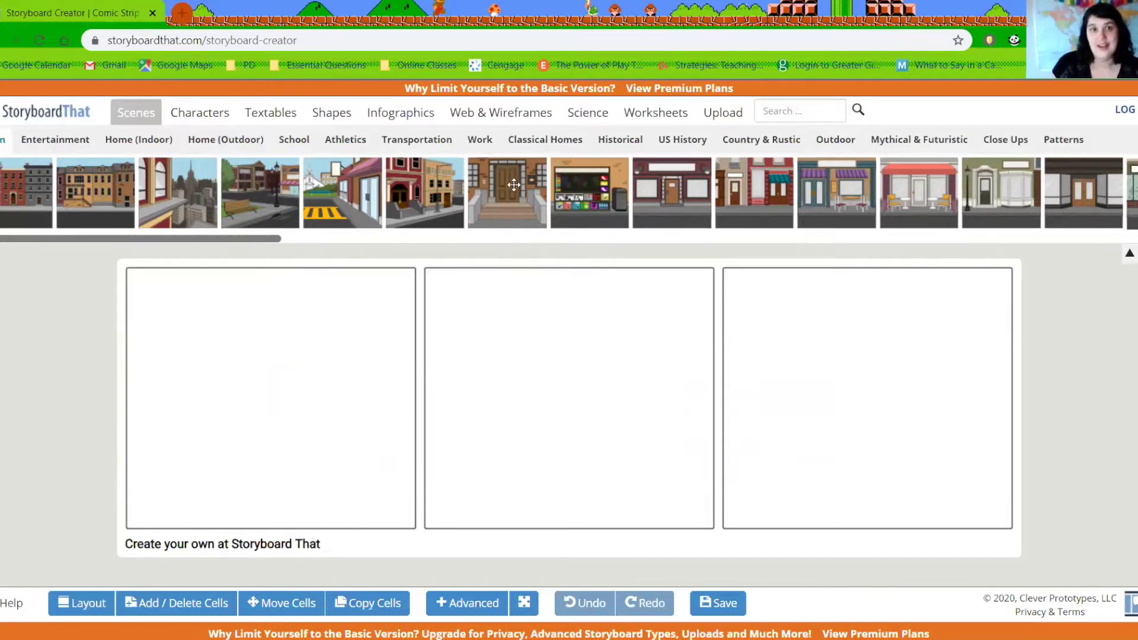
Try the front-door scene in cell 1, remove it, and browse other scene categories.
{"action": "left_click_drag", "start_coordinate": [513, 184], "coordinate": [332, 332]}
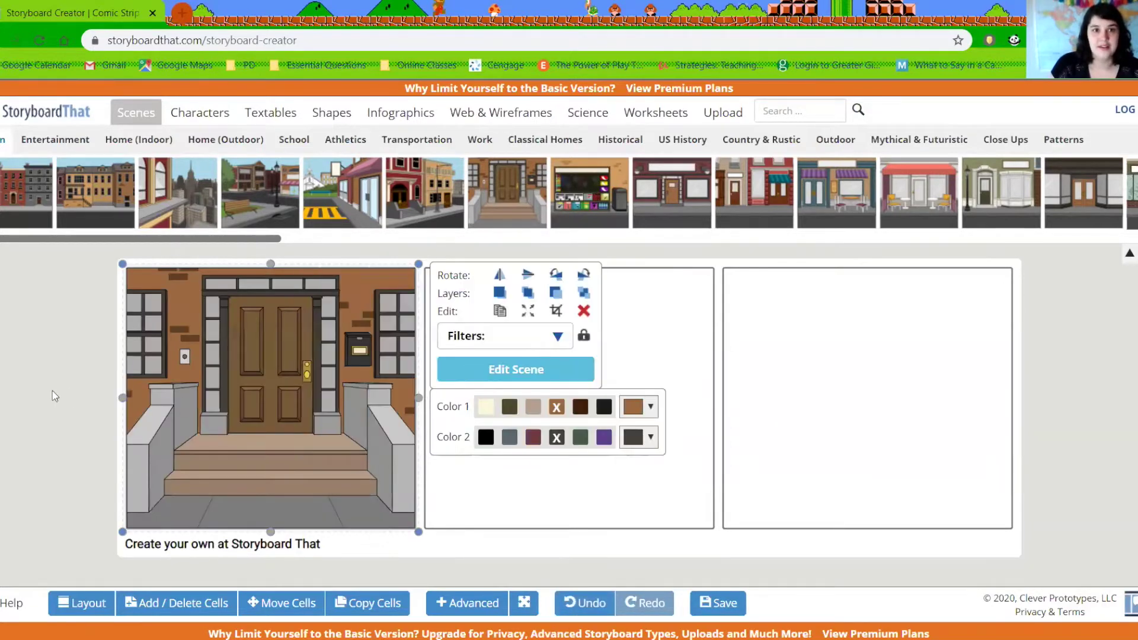
{"action": "left_click", "coordinate": [584, 310]}
{"action": "left_click", "coordinate": [155, 144]}
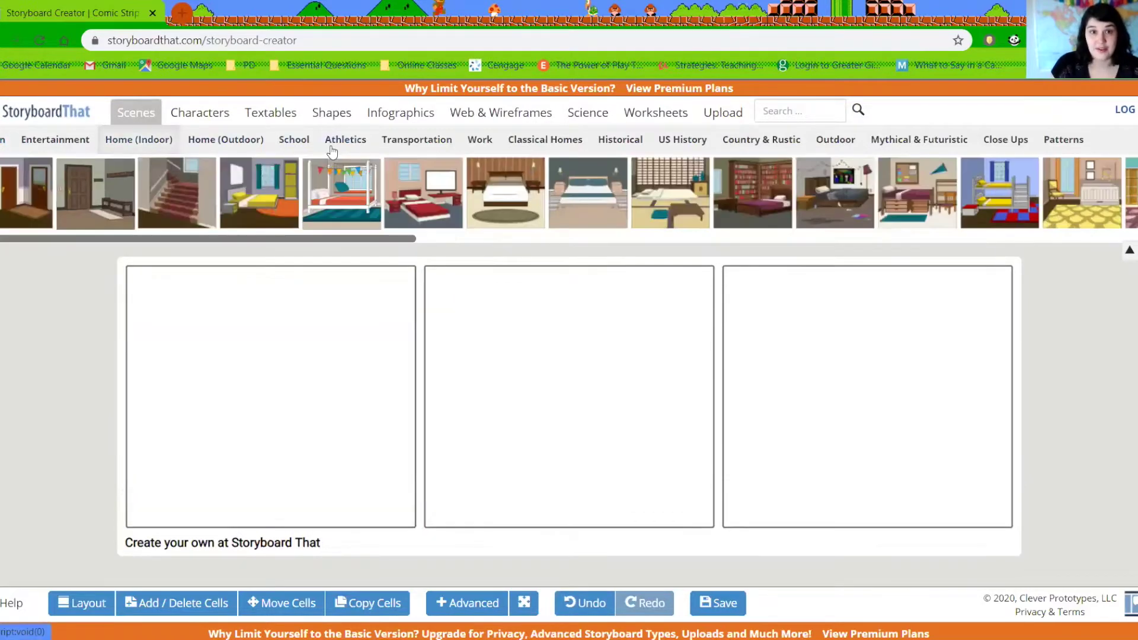
{"action": "left_click", "coordinate": [356, 141]}
{"action": "left_click", "coordinate": [416, 139]}
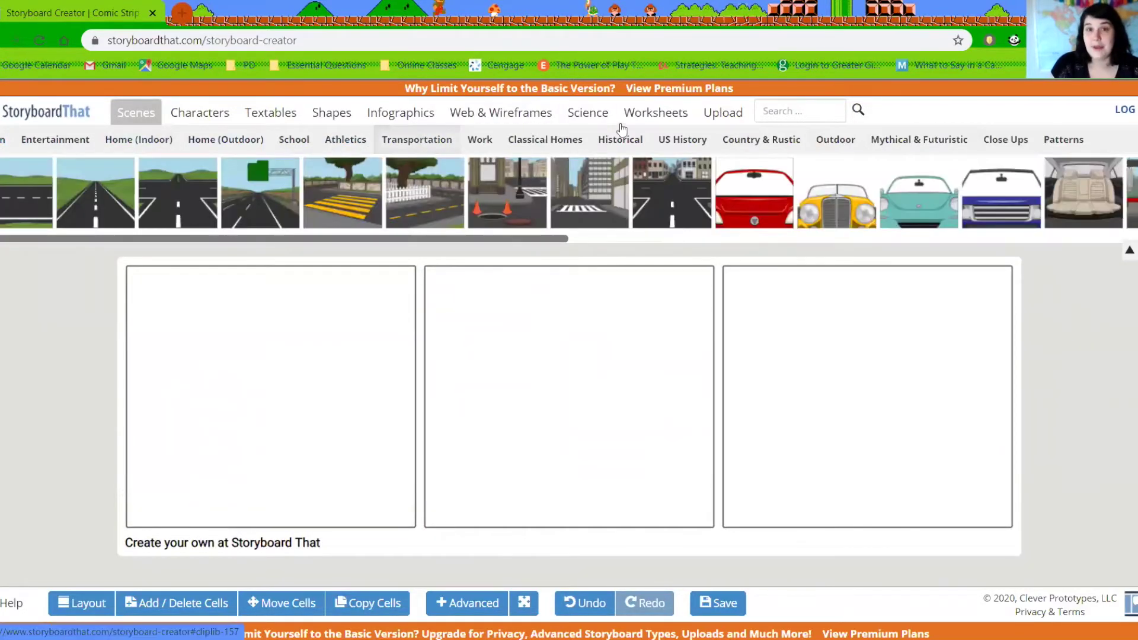
{"action": "left_click", "coordinate": [620, 136]}
{"action": "left_click", "coordinate": [761, 140]}
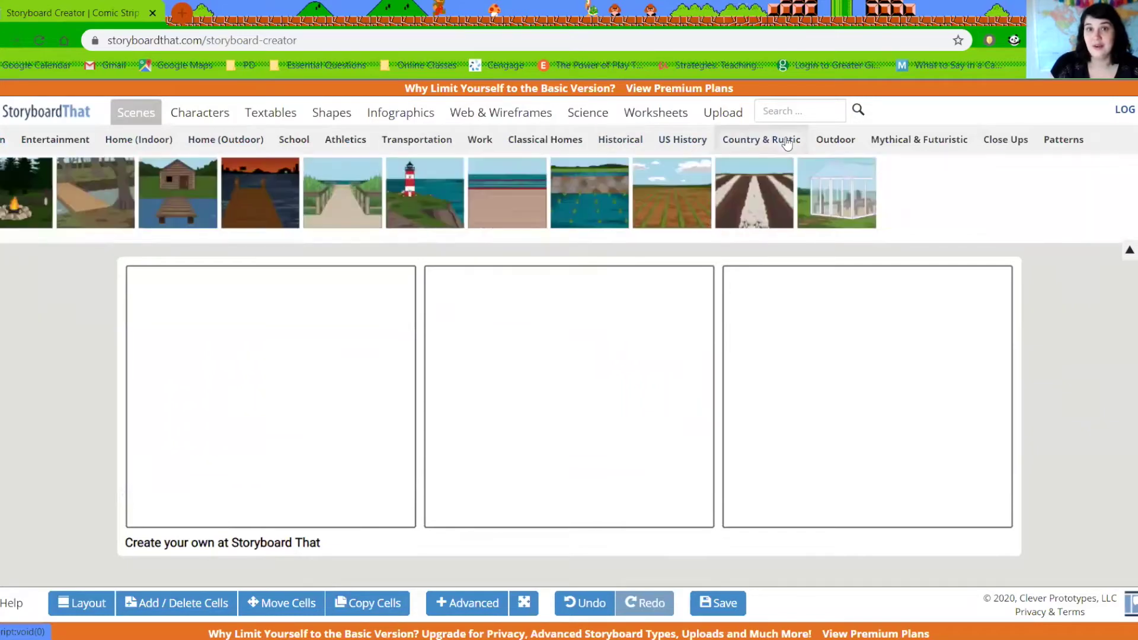
Try the beach boardwalk scene in cell 1, then delete it.
{"action": "left_click_drag", "start_coordinate": [350, 199], "coordinate": [146, 301]}
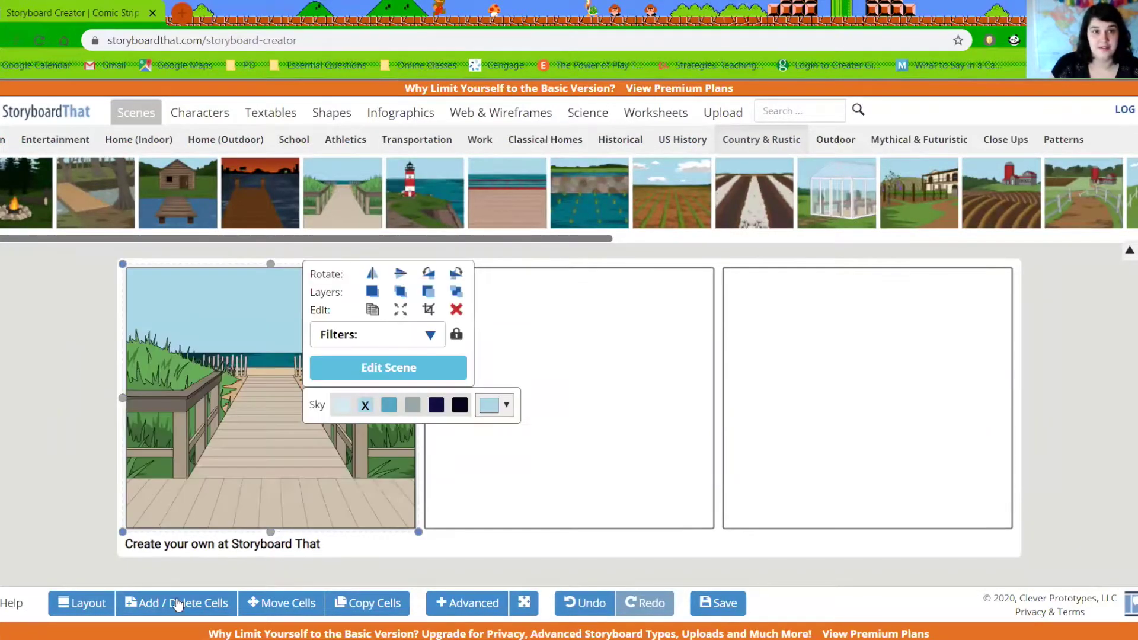
{"action": "left_click", "coordinate": [57, 421]}
{"action": "left_click", "coordinate": [240, 374]}
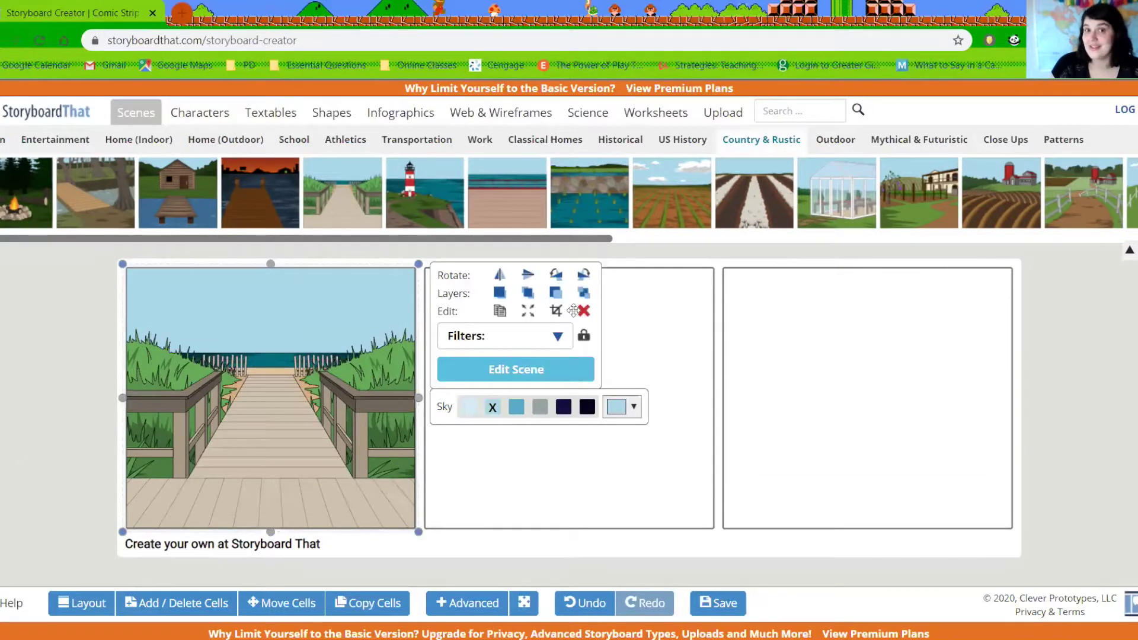
{"action": "left_click", "coordinate": [584, 312]}
Place the town city street scene with bench, tree and lampposts into cell 1.
{"action": "left_click", "coordinate": [225, 139]}
{"action": "left_click_drag", "start_coordinate": [252, 196], "coordinate": [147, 306]}
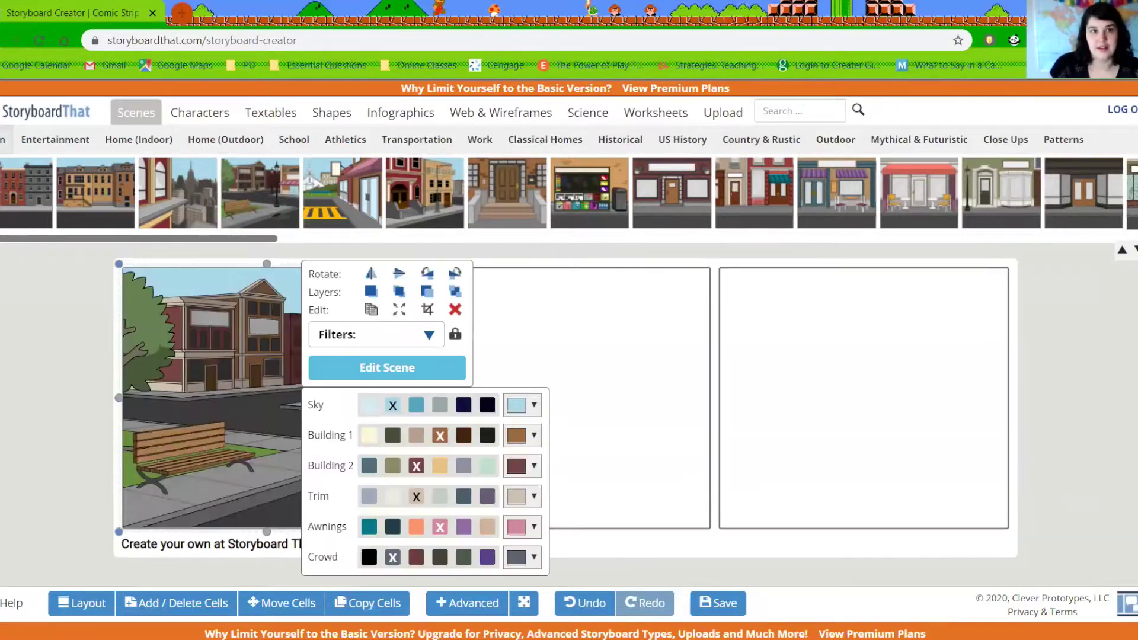
{"action": "left_click", "coordinate": [32, 385]}
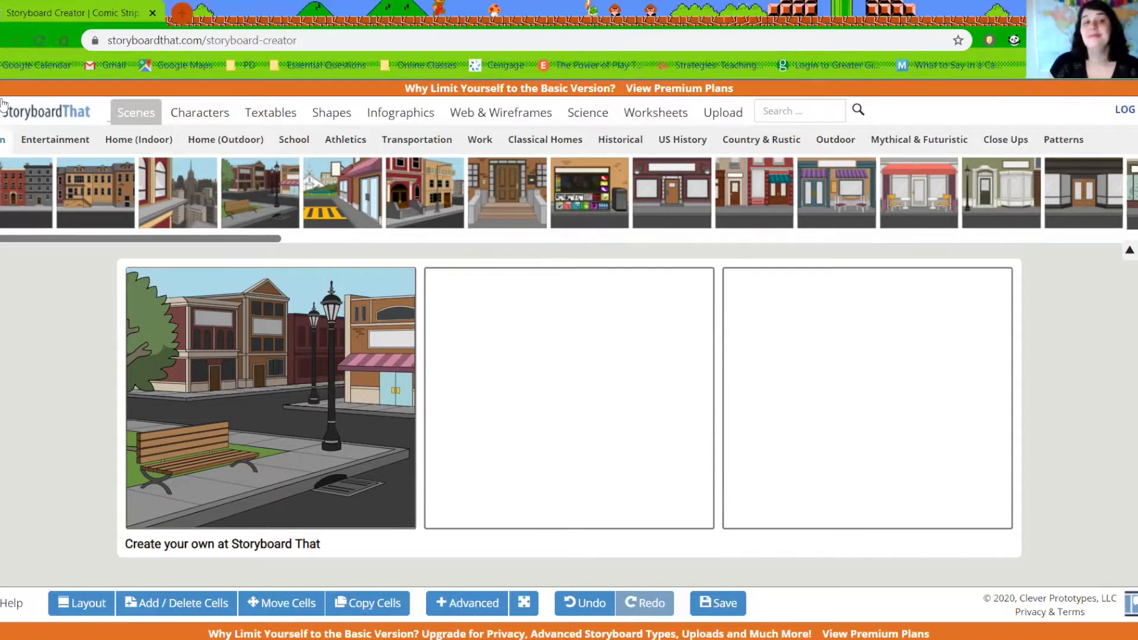
{"action": "left_click", "coordinate": [202, 116]}
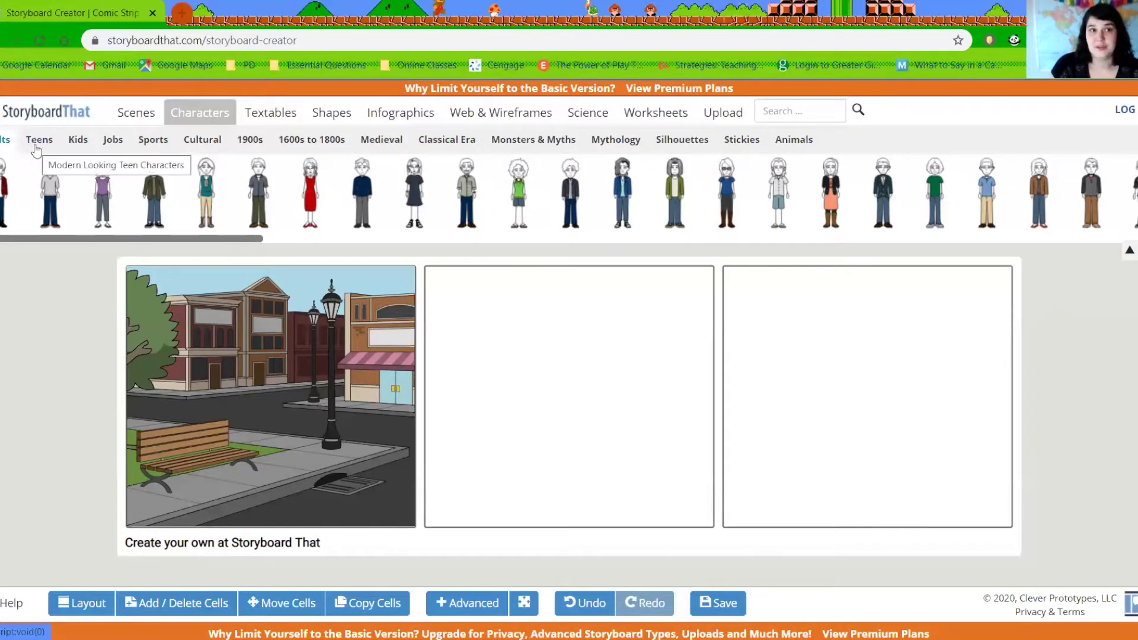
Browse character categories, then place the Adults red-dress woman beside the lamppost in cell 1.
{"action": "left_click", "coordinate": [77, 142]}
{"action": "left_click", "coordinate": [113, 141]}
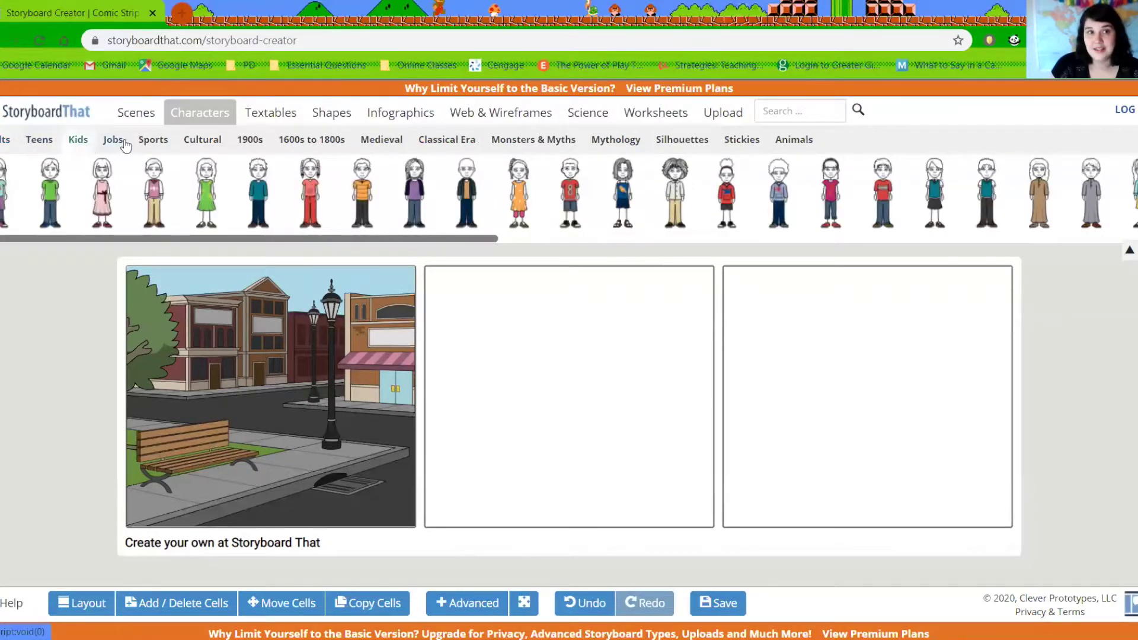
{"action": "left_click", "coordinate": [150, 141]}
{"action": "left_click", "coordinate": [542, 140]}
{"action": "left_click", "coordinate": [464, 139]}
{"action": "left_click", "coordinate": [616, 140]}
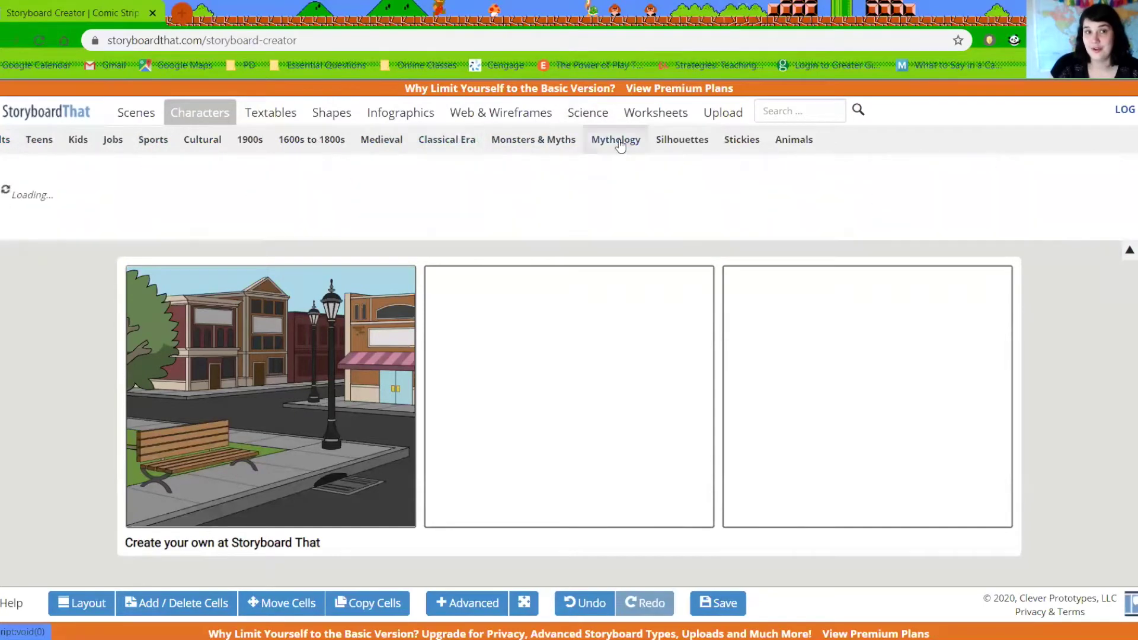
{"action": "left_click", "coordinate": [6, 140]}
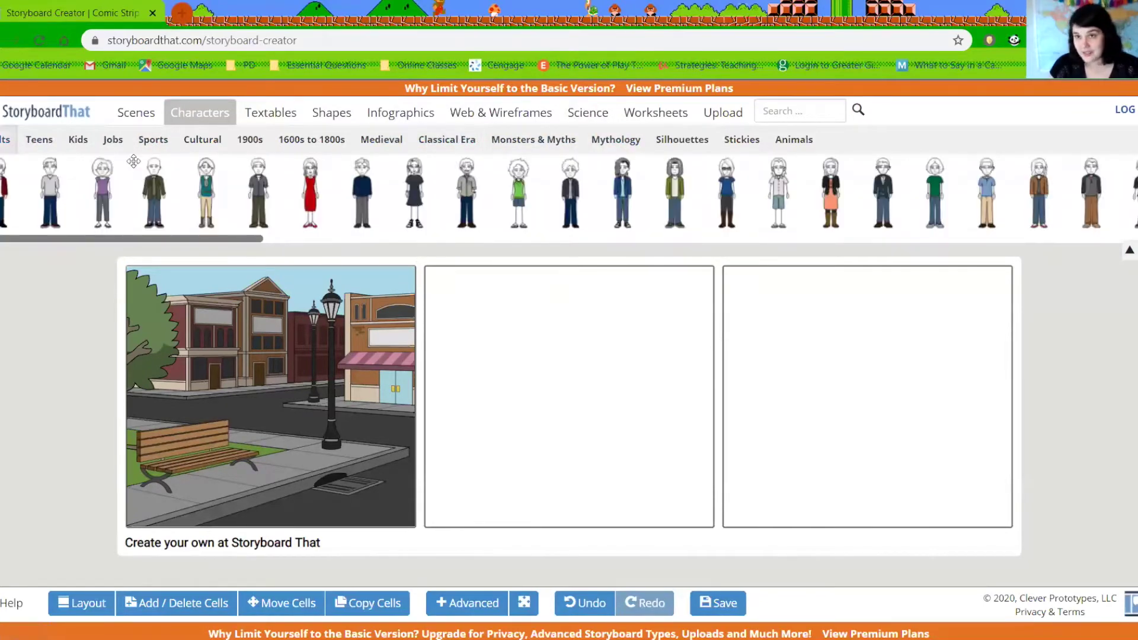
{"action": "left_click_drag", "start_coordinate": [307, 176], "coordinate": [300, 437]}
Give the woman black hair and brown skin.
{"action": "left_click", "coordinate": [120, 403]}
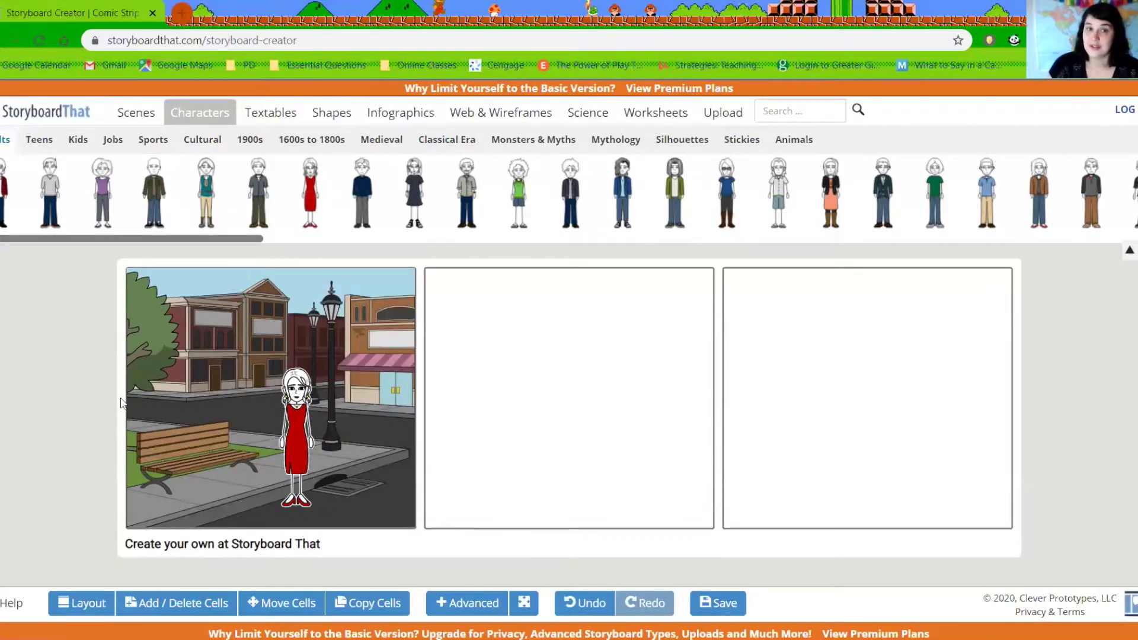
{"action": "left_click", "coordinate": [305, 425]}
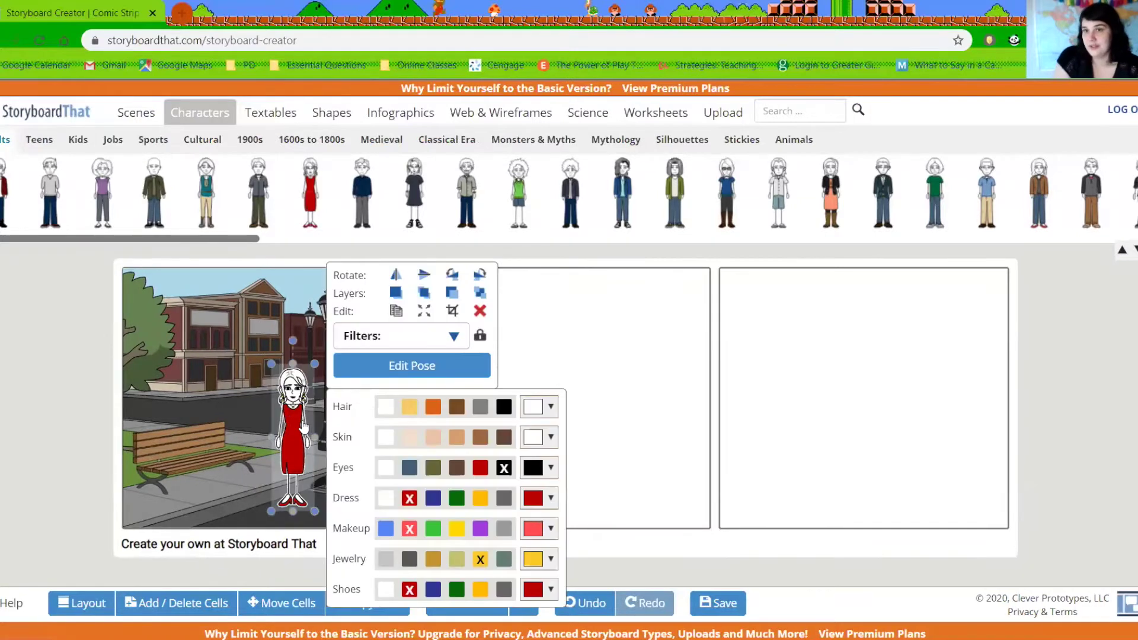
{"action": "left_click", "coordinate": [409, 408]}
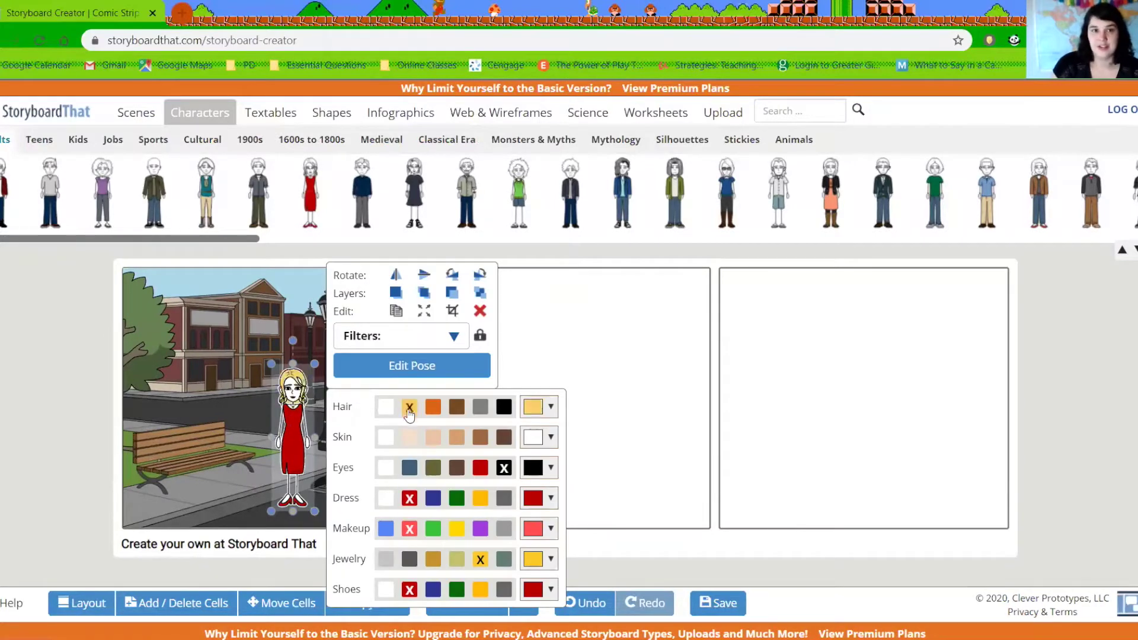
{"action": "left_click", "coordinate": [456, 407]}
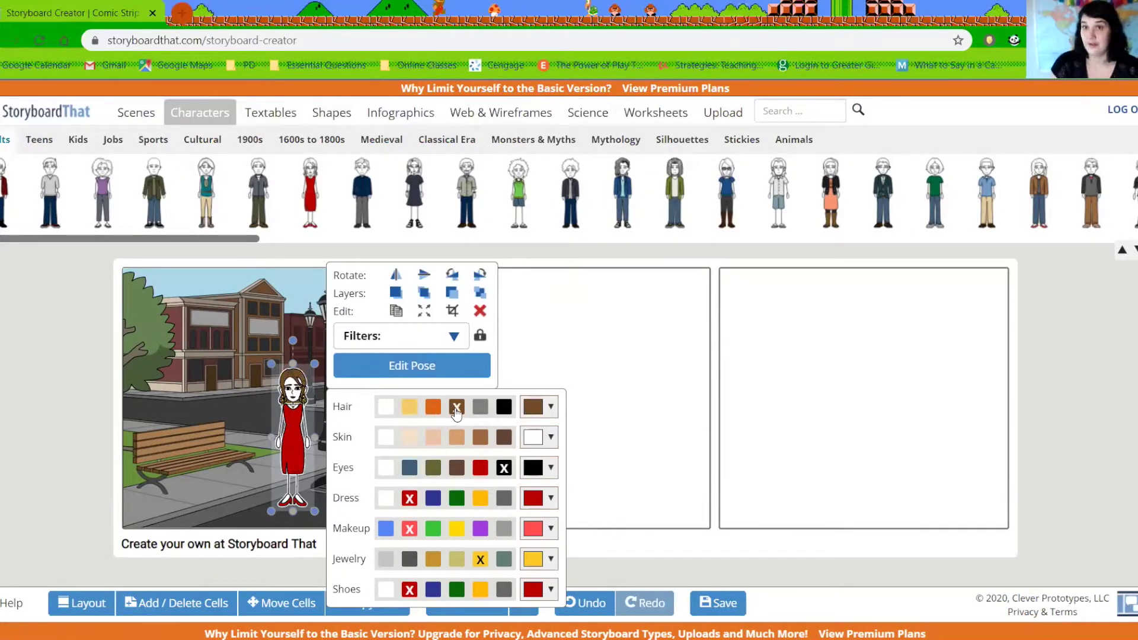
{"action": "left_click", "coordinate": [504, 407]}
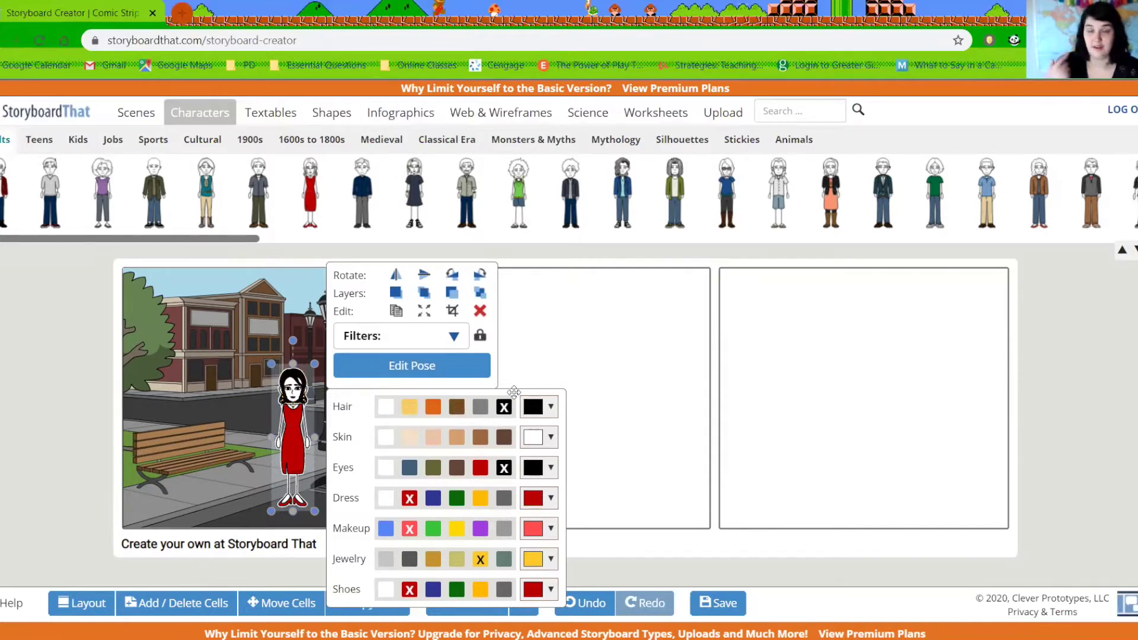
{"action": "left_click", "coordinate": [410, 439]}
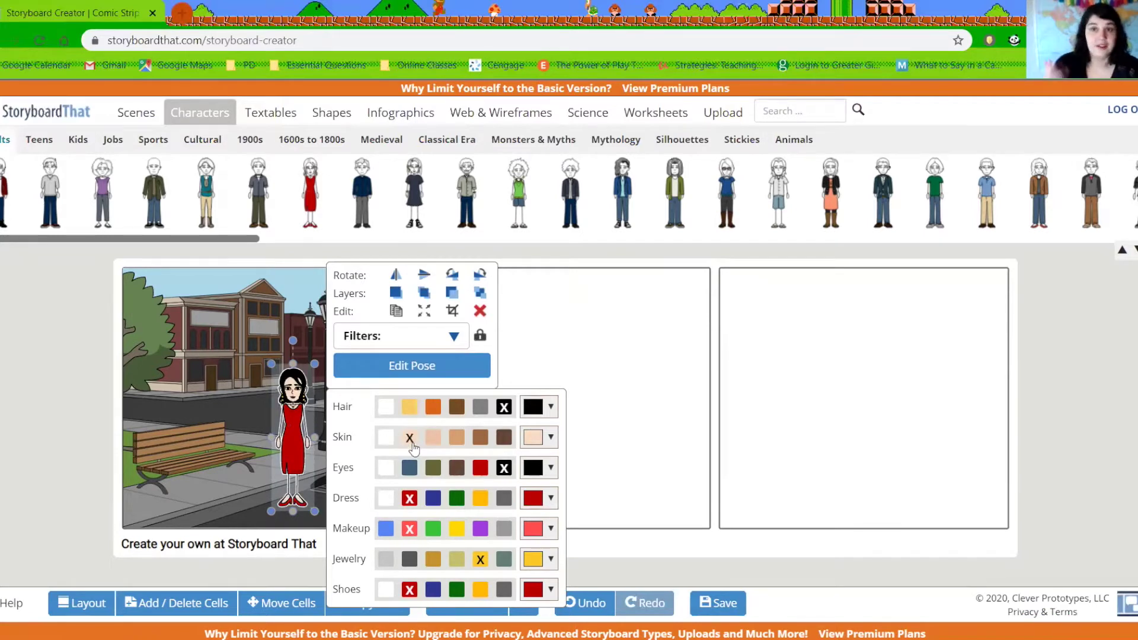
{"action": "left_click", "coordinate": [482, 445]}
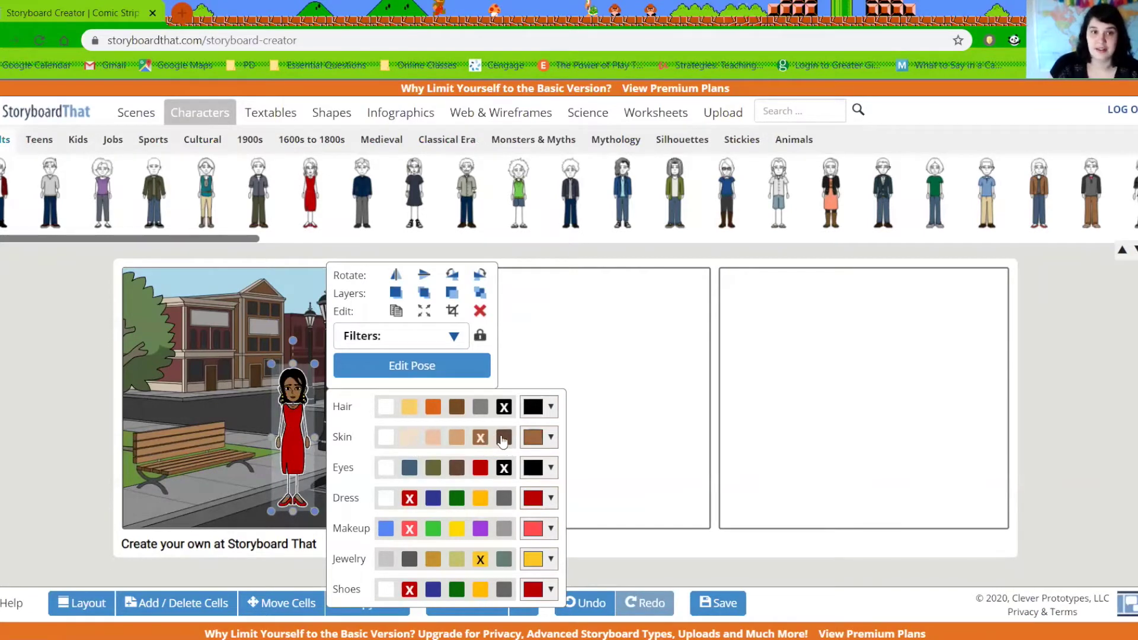
Set her eyes blue, dress green, makeup purple and jewelry dark grey.
{"action": "left_click", "coordinate": [432, 468]}
{"action": "left_click", "coordinate": [409, 468]}
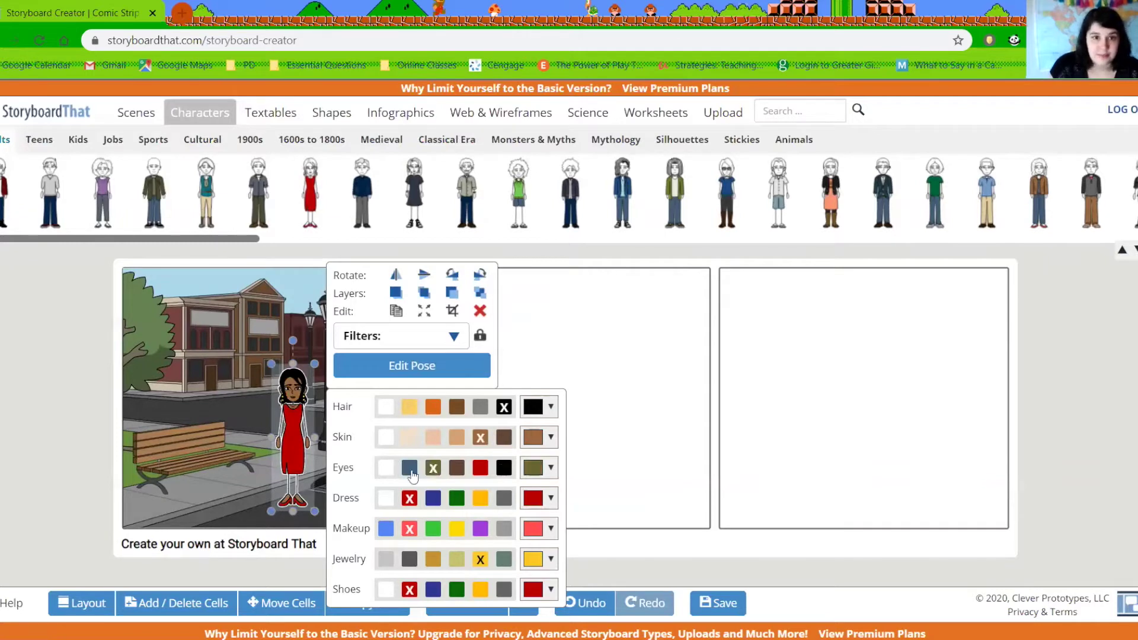
{"action": "left_click", "coordinate": [433, 498]}
{"action": "left_click", "coordinate": [456, 499]}
{"action": "left_click", "coordinate": [482, 529]}
{"action": "left_click", "coordinate": [456, 559]}
{"action": "left_click", "coordinate": [409, 559]}
{"action": "left_click", "coordinate": [56, 407]}
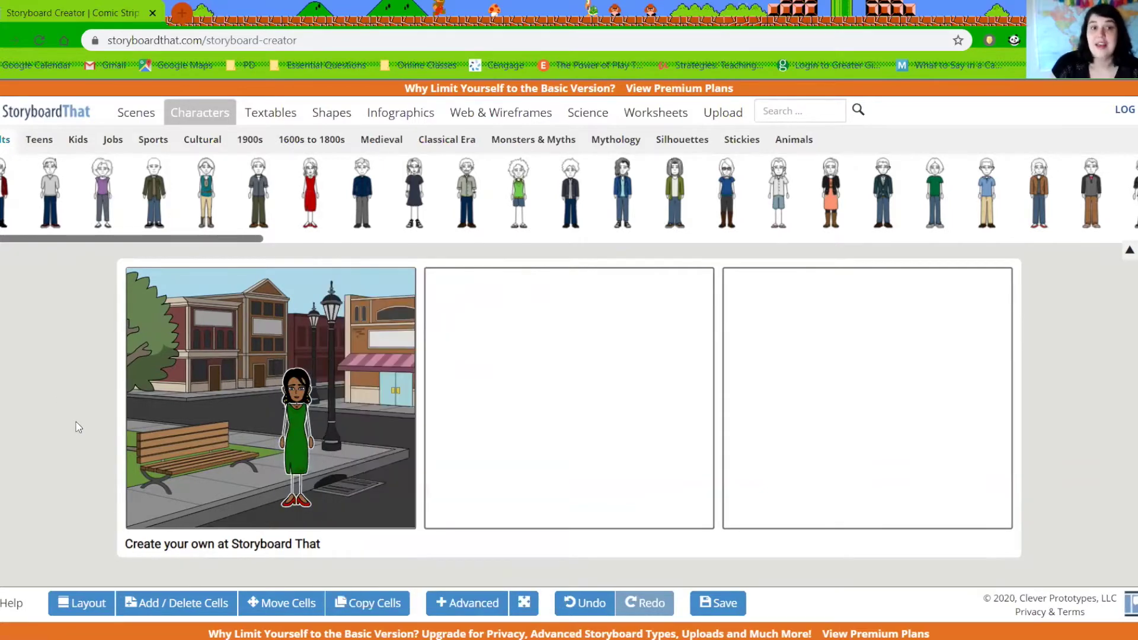
Reposition the woman beside the lamppost and enlarge her into the foreground by the bench.
{"action": "left_click_drag", "start_coordinate": [295, 434], "coordinate": [358, 435]}
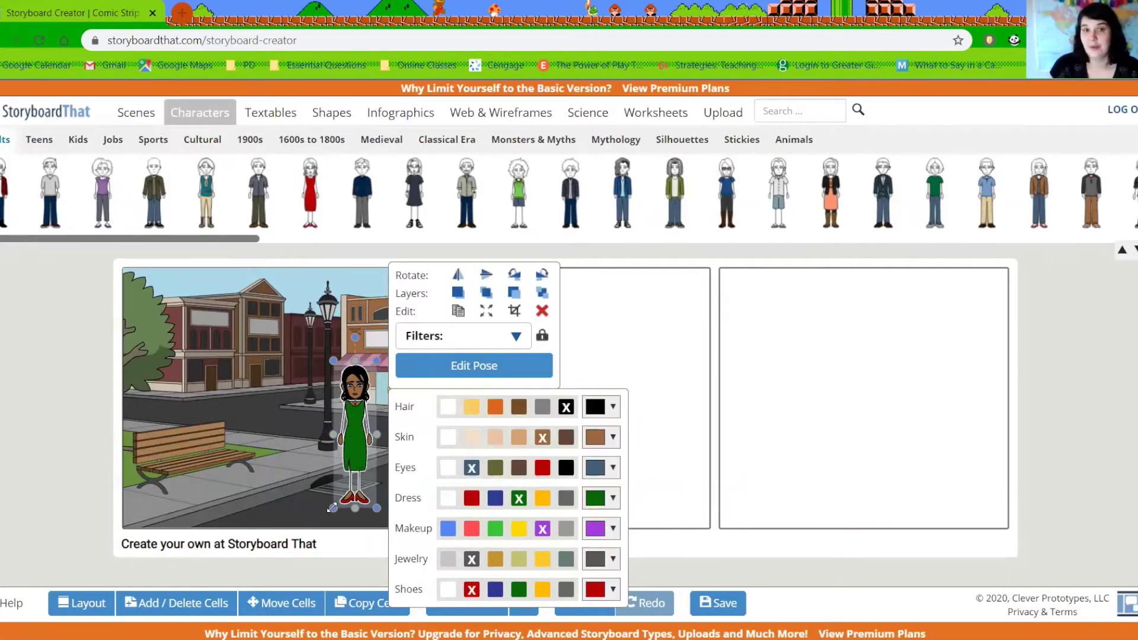
{"action": "left_click_drag", "start_coordinate": [332, 507], "coordinate": [281, 377]}
{"action": "left_click", "coordinate": [352, 402]}
{"action": "left_click", "coordinate": [276, 396]}
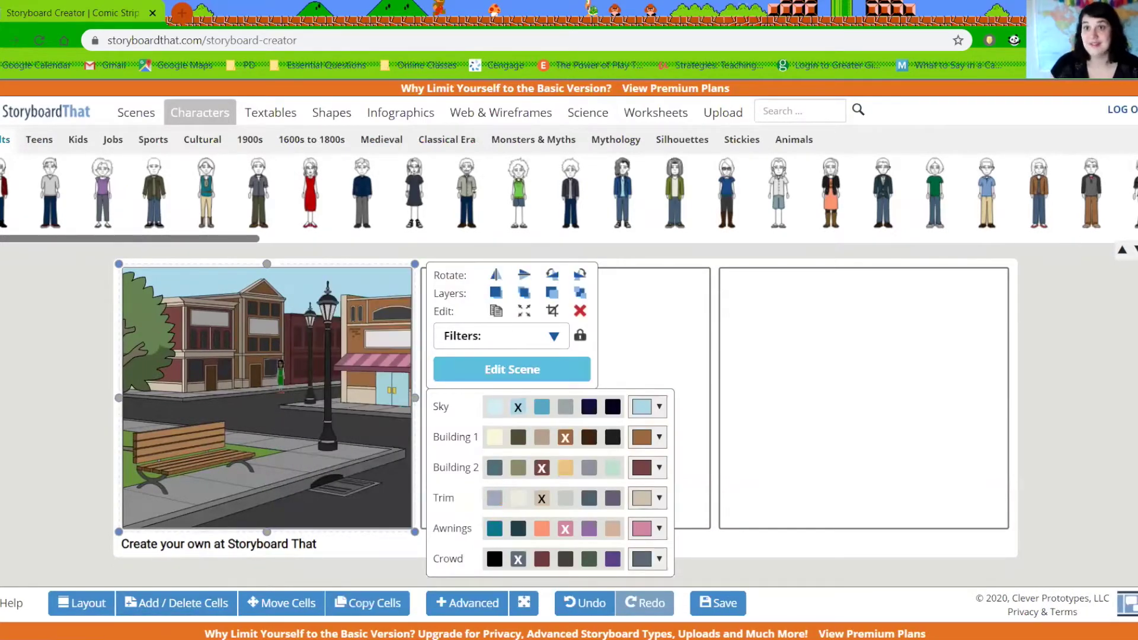
{"action": "left_click", "coordinate": [279, 383]}
{"action": "left_click_drag", "start_coordinate": [272, 398], "coordinate": [146, 513]}
{"action": "left_click", "coordinate": [123, 487]}
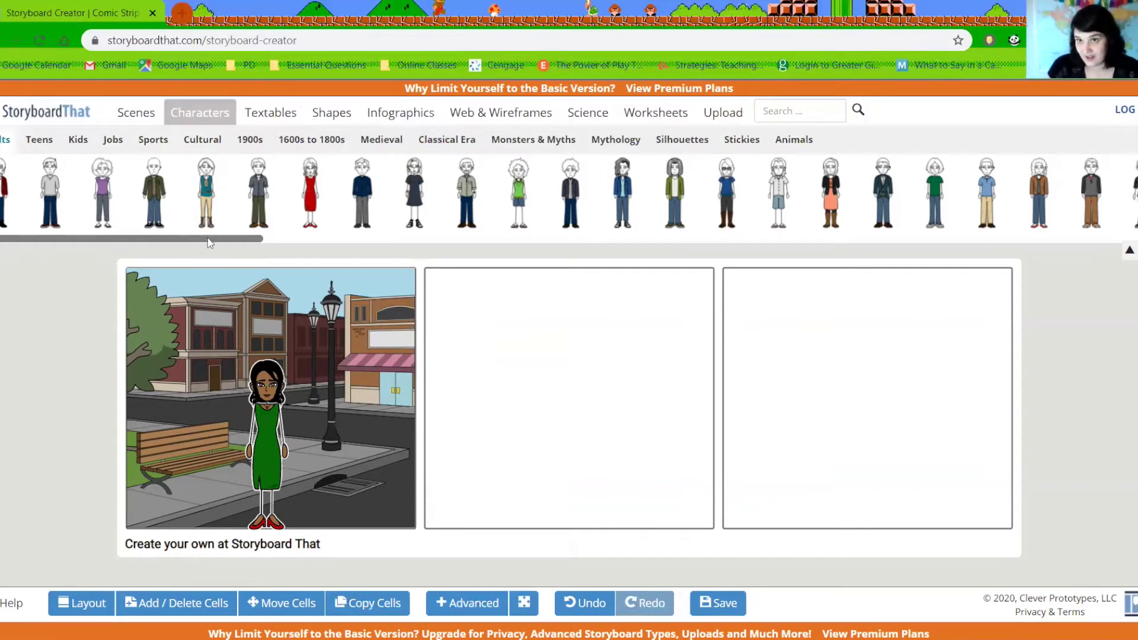
Place a rectangular speech bubble from Textables next to the woman's head in cell 1.
{"action": "left_click", "coordinate": [291, 118]}
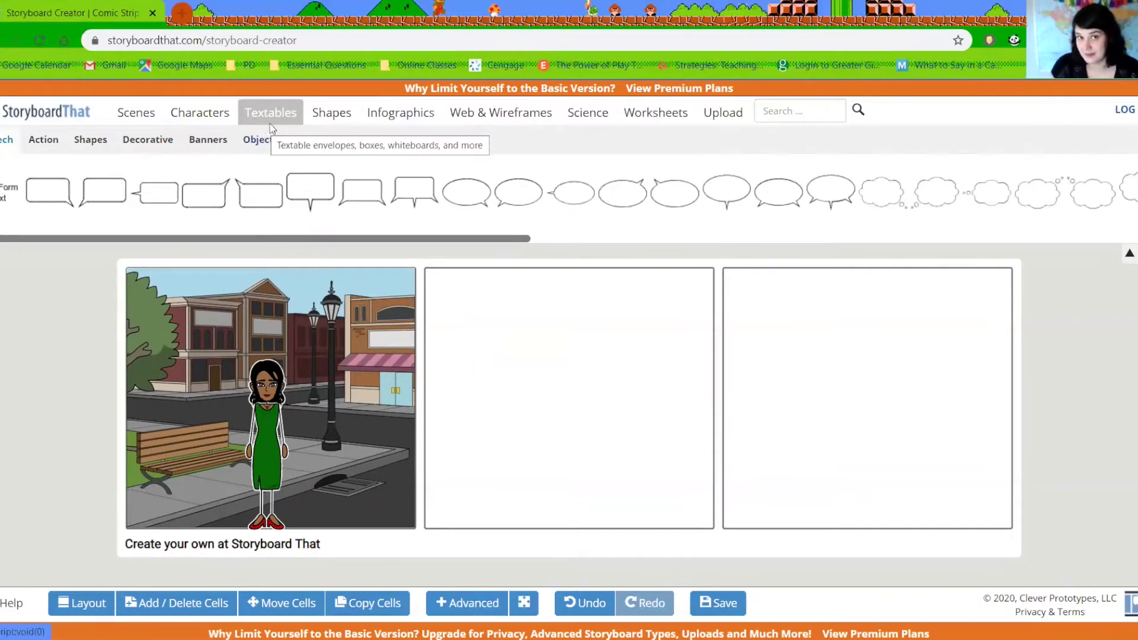
{"action": "left_click_drag", "start_coordinate": [107, 192], "coordinate": [331, 369]}
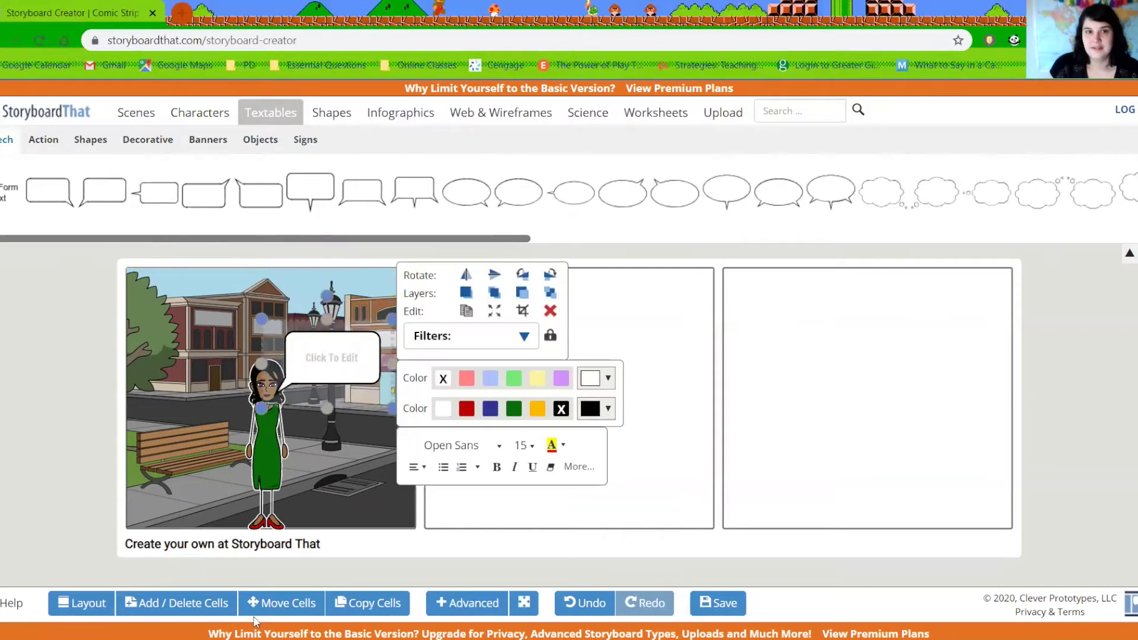
{"action": "left_click_drag", "start_coordinate": [287, 333], "coordinate": [308, 336]}
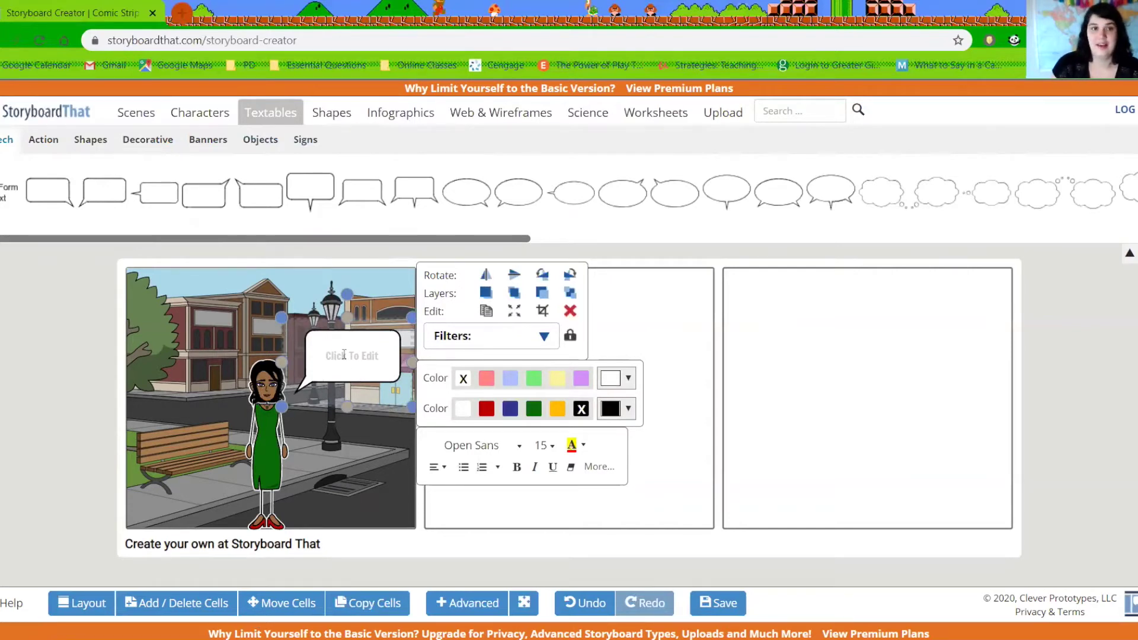
{"action": "left_click", "coordinate": [341, 336]}
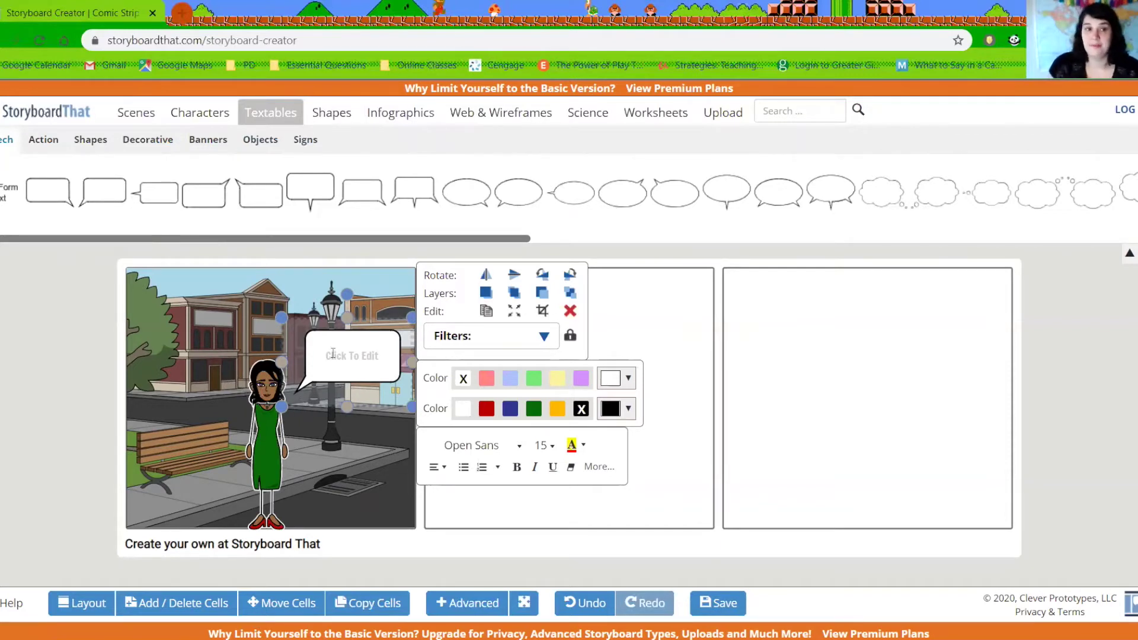
{"action": "left_click_drag", "start_coordinate": [323, 332], "coordinate": [320, 335]}
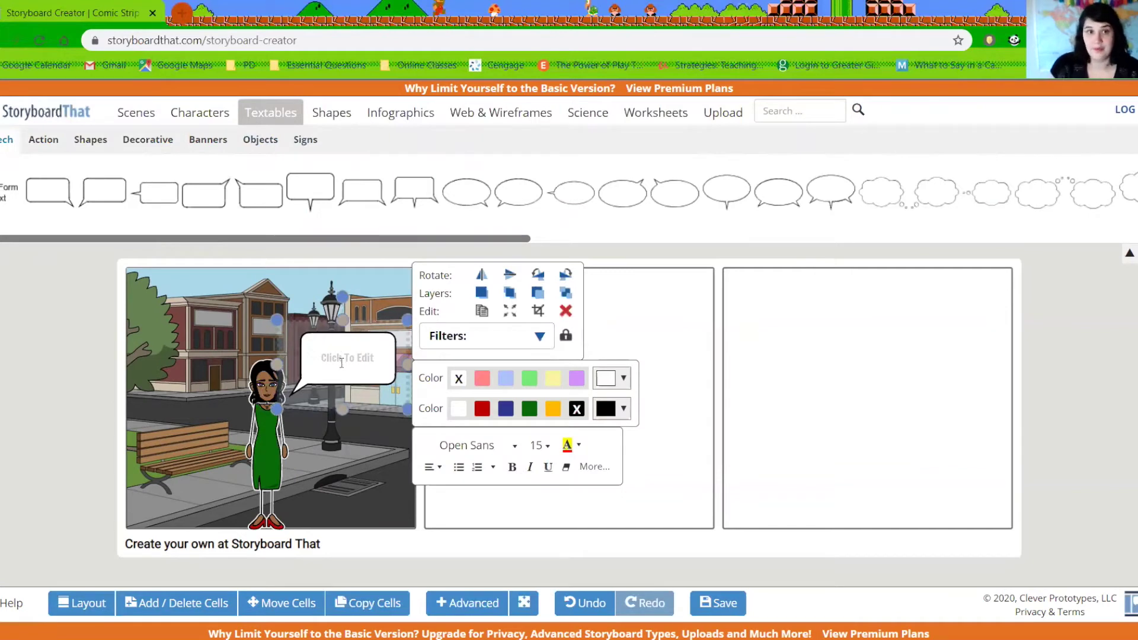
{"action": "left_click", "coordinate": [165, 388]}
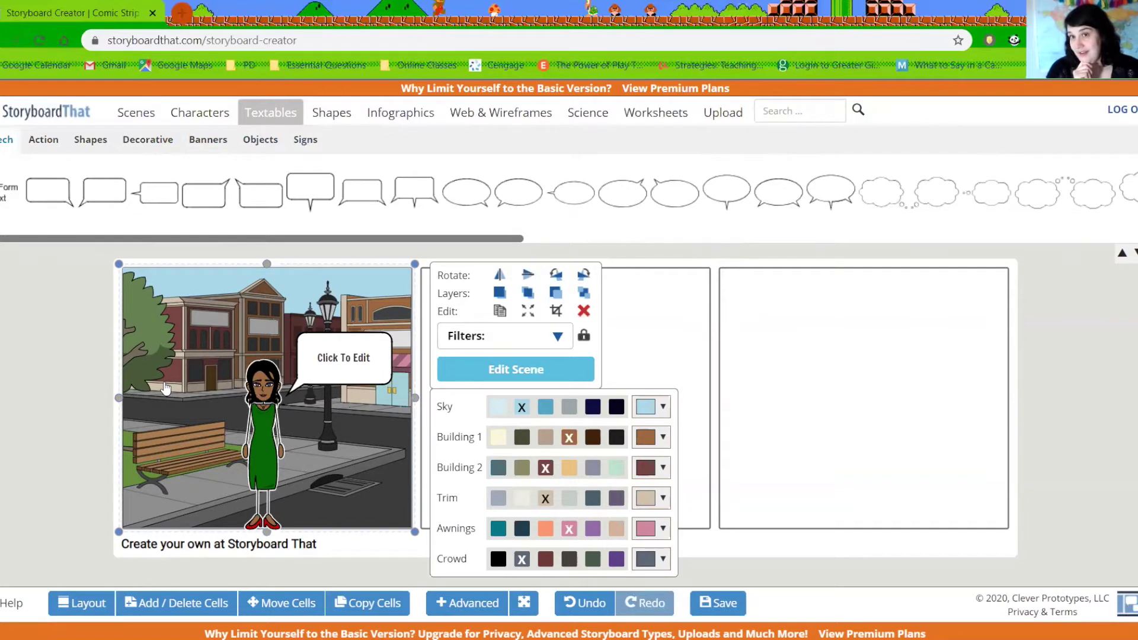
Replace the speech bubble's placeholder text with "I feel lonely.".
{"action": "left_click", "coordinate": [357, 353]}
{"action": "left_click", "coordinate": [357, 353]}
{"action": "type", "text": "I"}
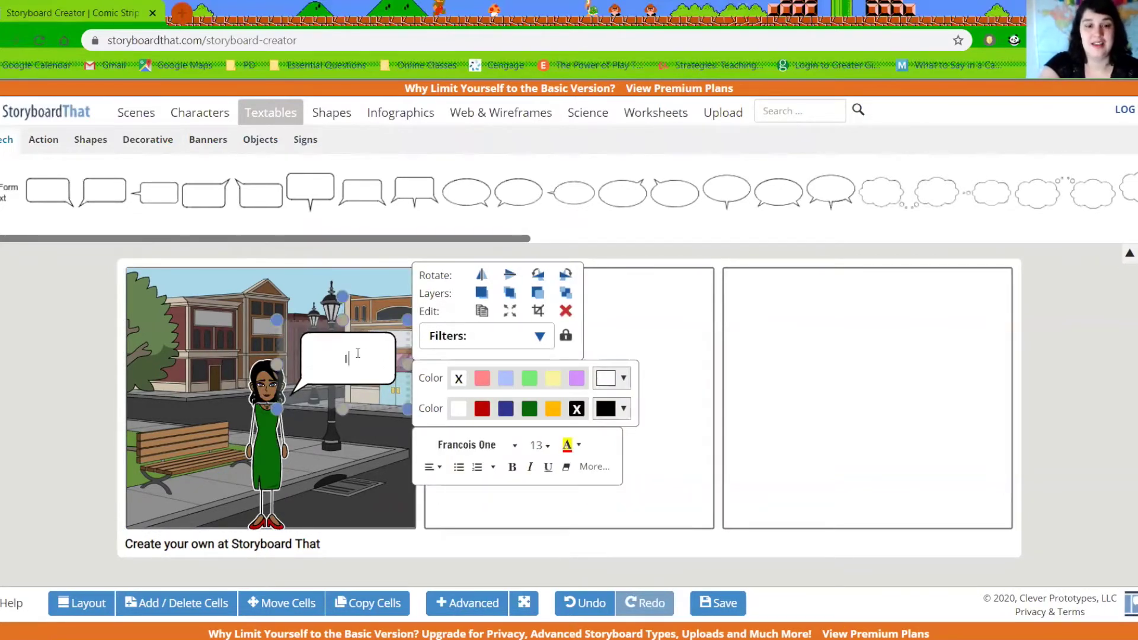
{"action": "type", "text": " feel lonely."}
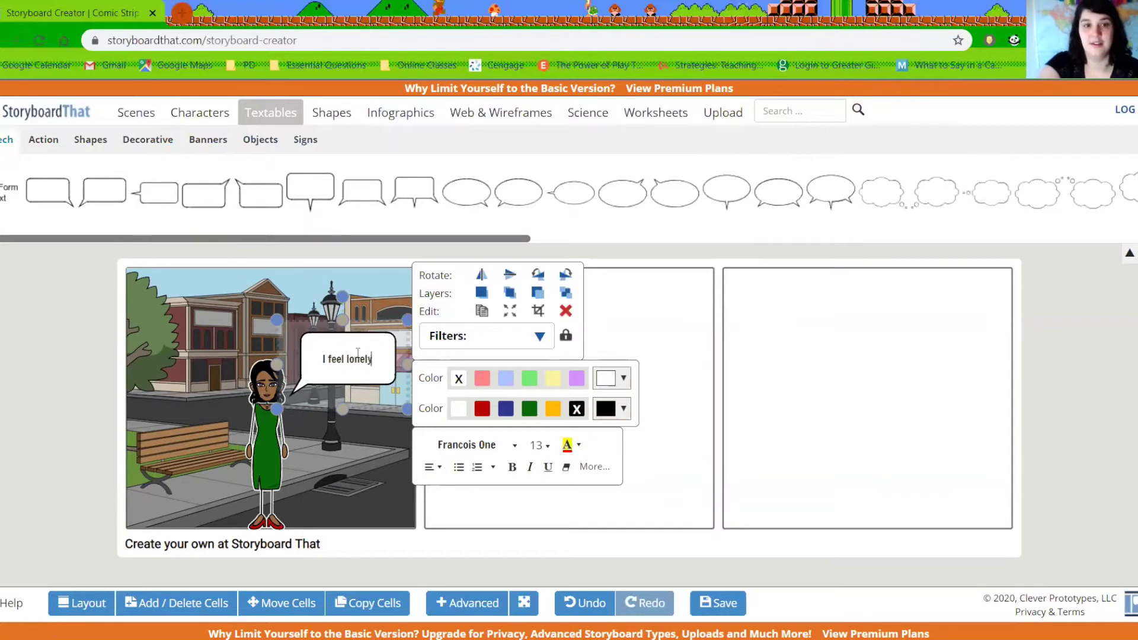
{"action": "left_click", "coordinate": [83, 435]}
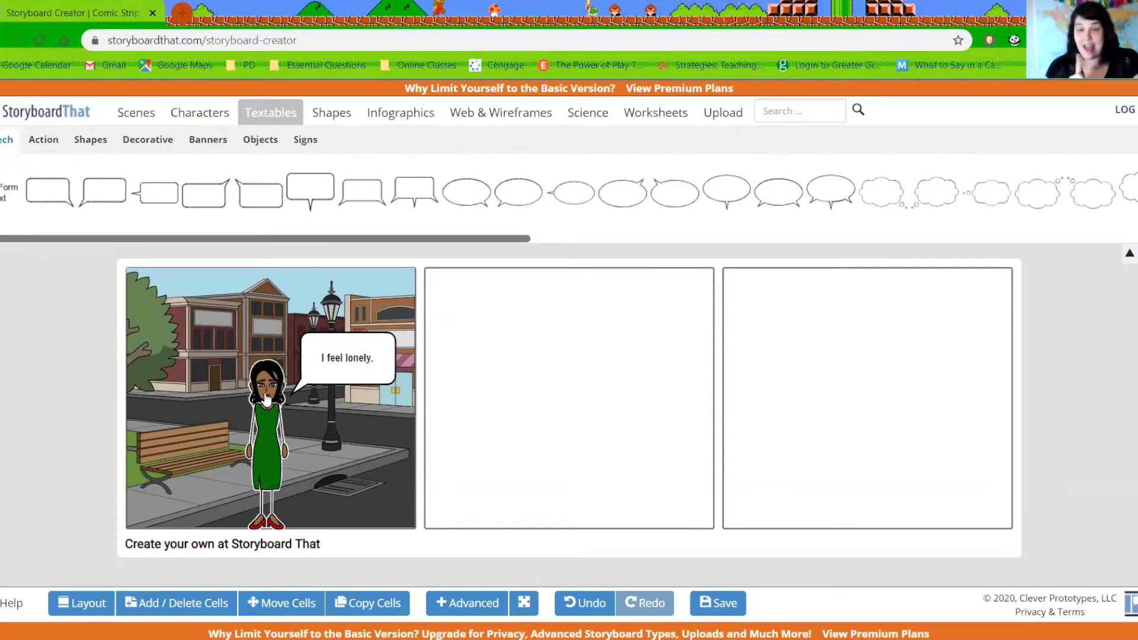
{"action": "left_click", "coordinate": [145, 114]}
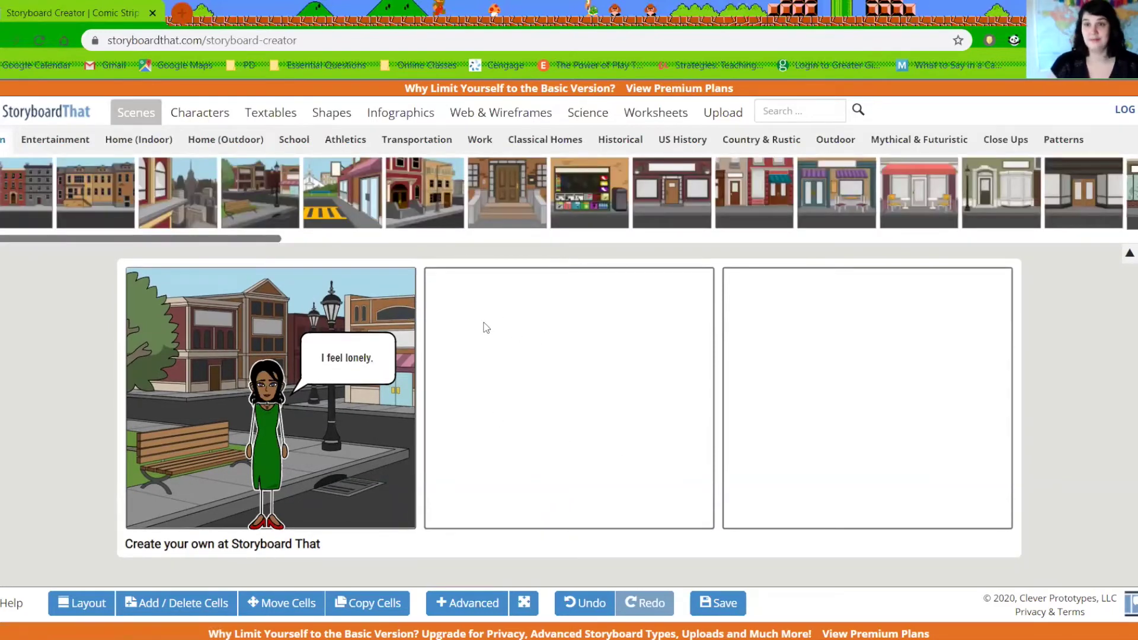